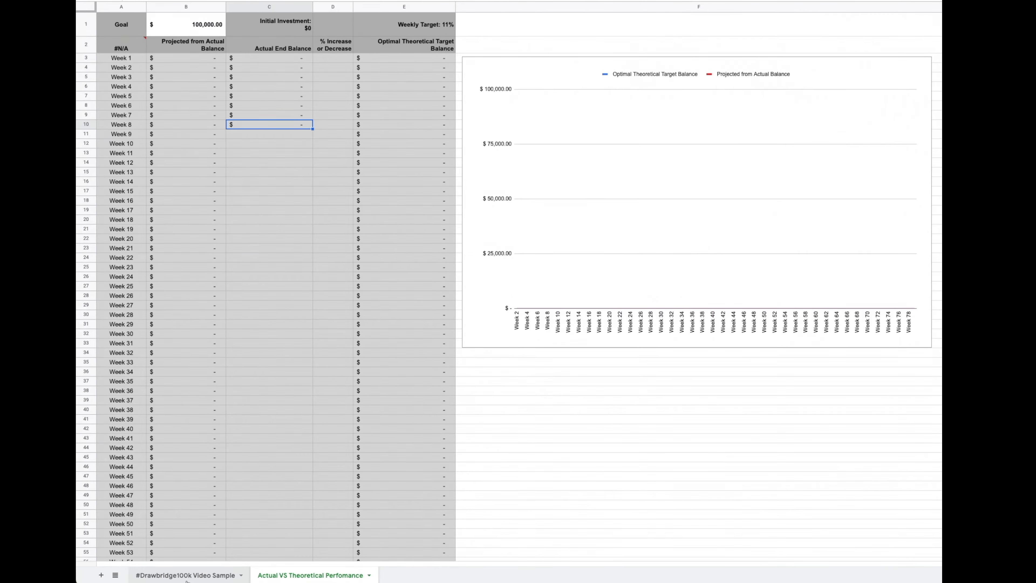
# Switch to the #Drawbridge100k Video Sample sheet.
pyautogui.click(186, 577)
pyautogui.click(211, 84)
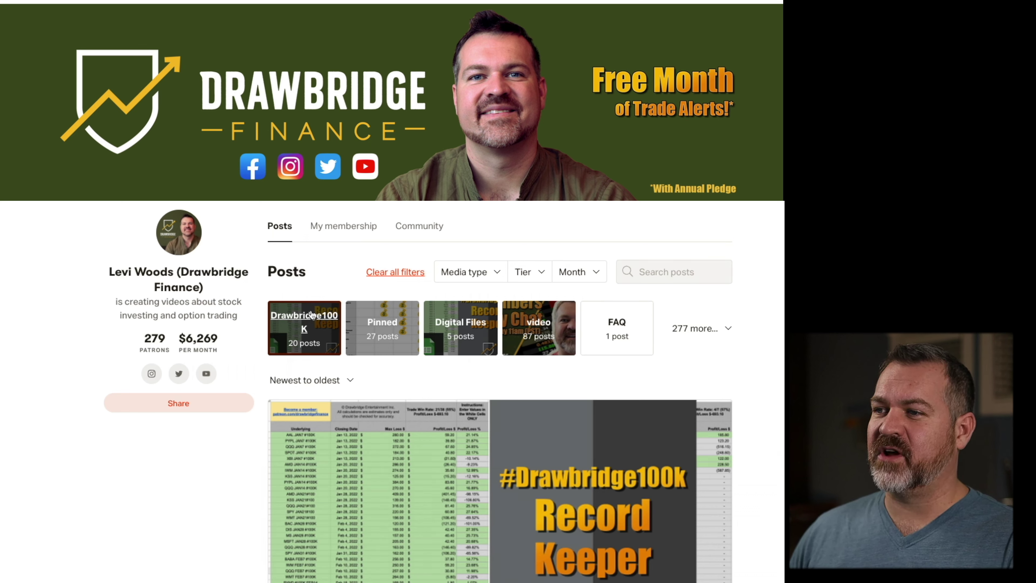
# In Patreon, filter the posts by the Drawbridge100K tag and open the January 7 post "Starting a Fun little challenge.".
pyautogui.click(302, 322)
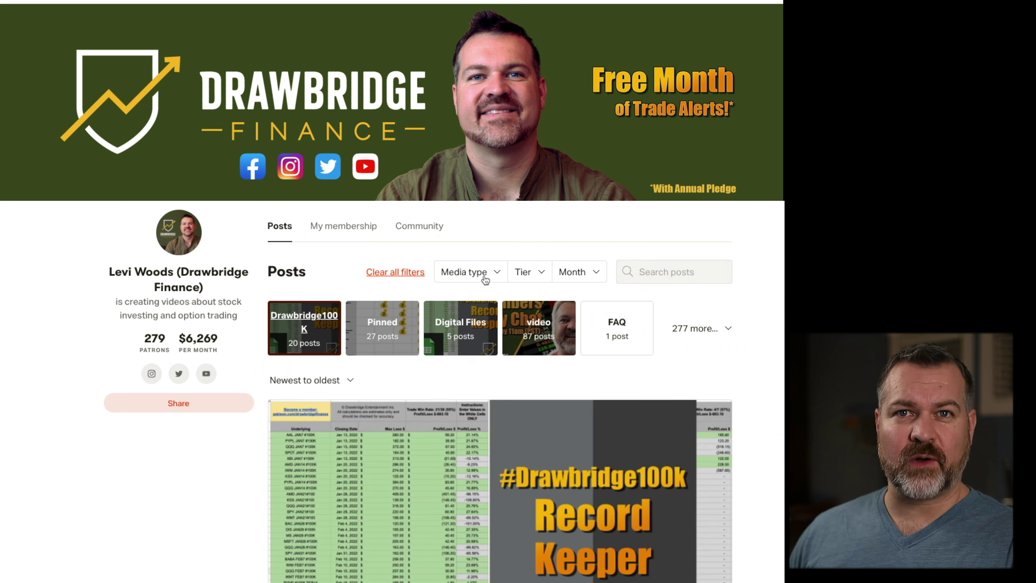
pyautogui.scroll(-15, 547, 245)
pyautogui.scroll(-20, 569, 385)
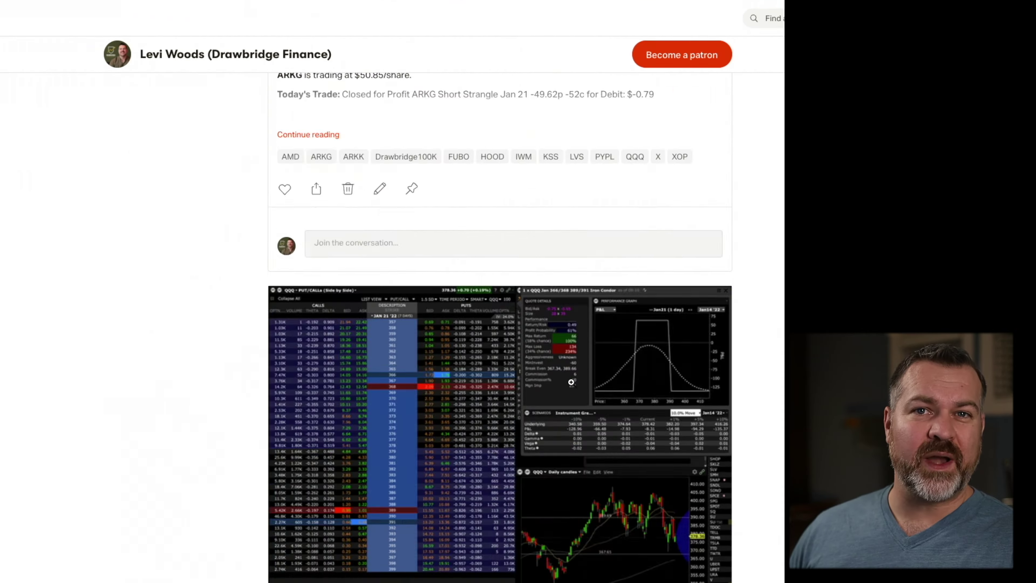
pyautogui.scroll(-20, 571, 382)
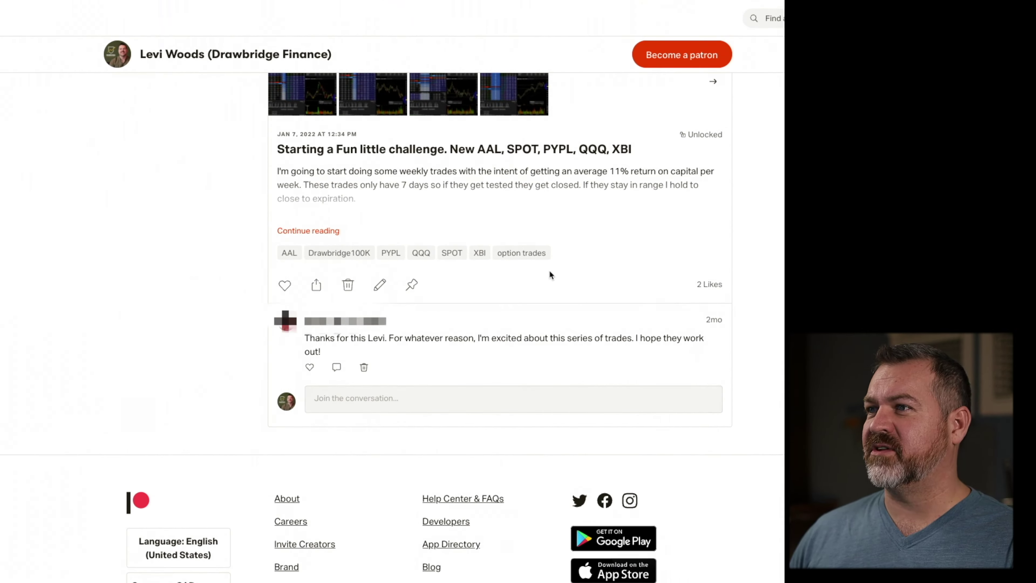
pyautogui.scroll(3, 550, 274)
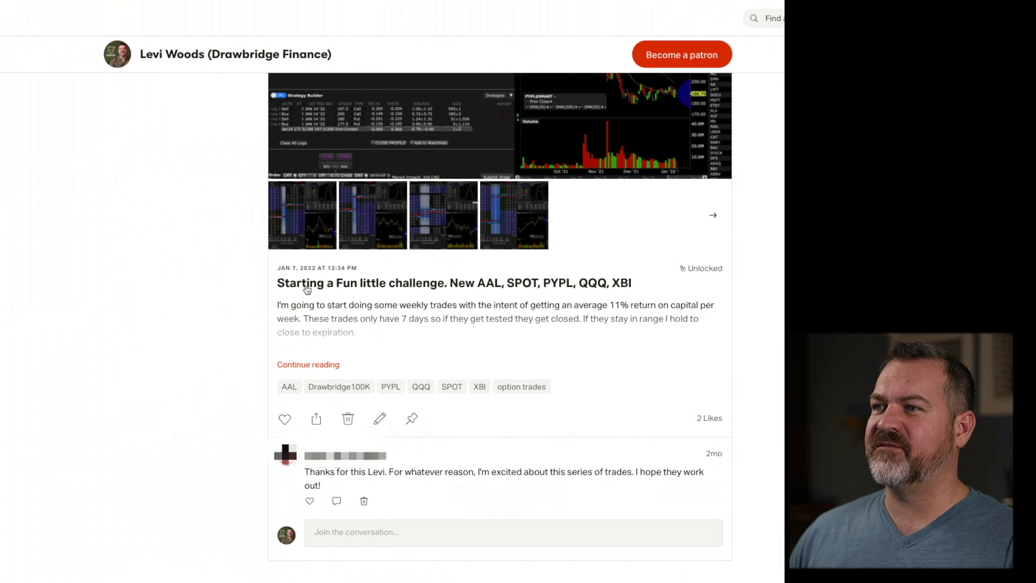
pyautogui.click(425, 353)
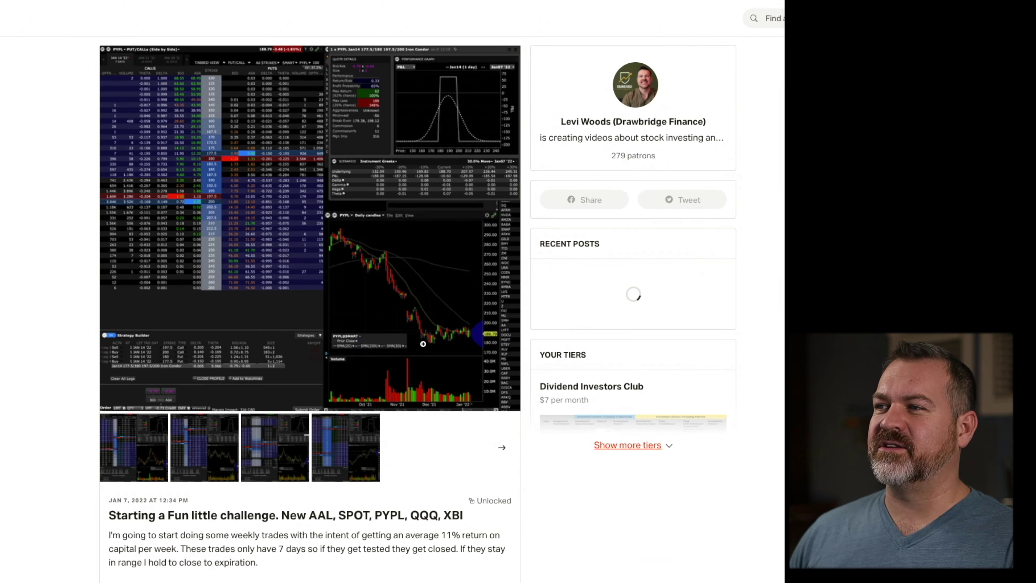
# Read the challenge post's capital at risk, maximum profit and opening Iron Condor trades.
pyautogui.scroll(-6, 182, 335)
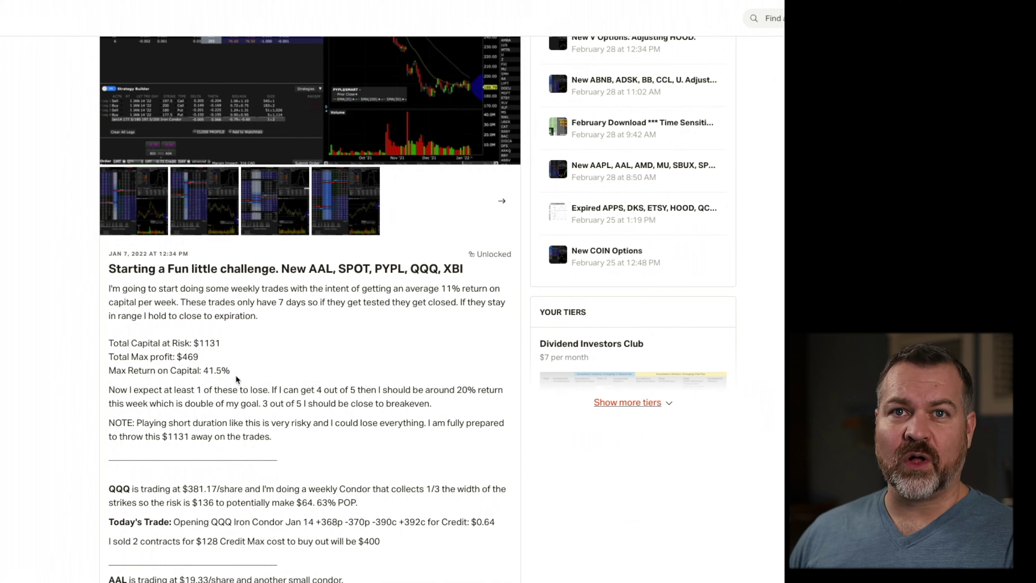
pyautogui.scroll(-5, 363, 441)
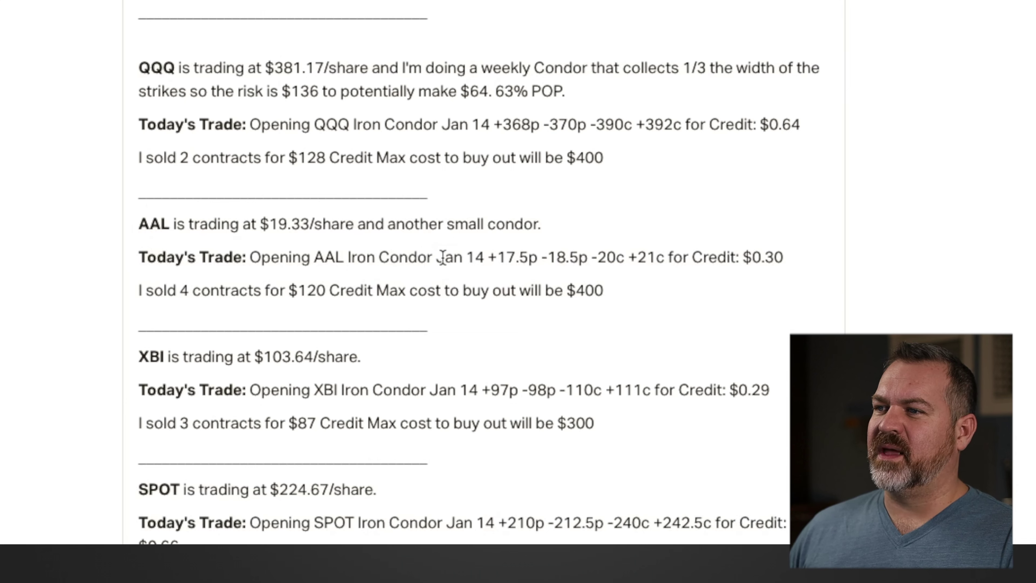
pyautogui.scroll(5, 471, 257)
pyautogui.scroll(3, 263, 53)
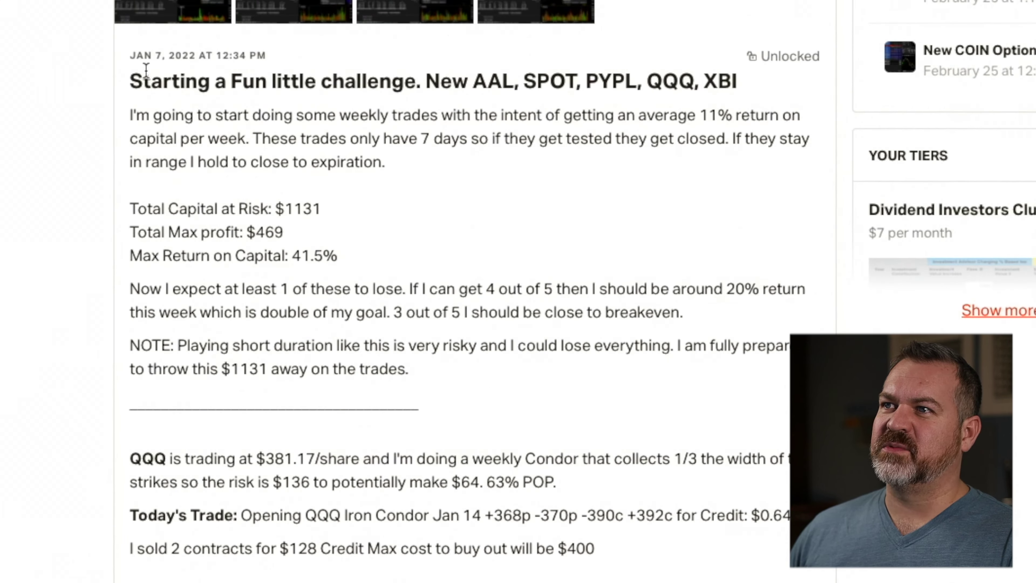
pyautogui.scroll(-8, 263, 53)
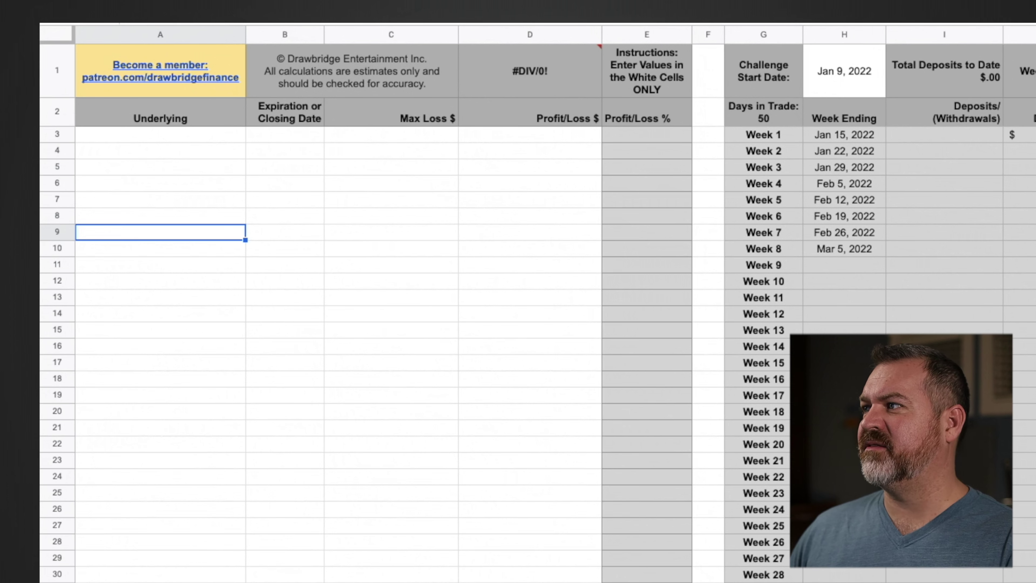
# Enter AAL JAN7 #100K as the first underlying in cell A3 of the record sheet.
pyautogui.click(152, 136)
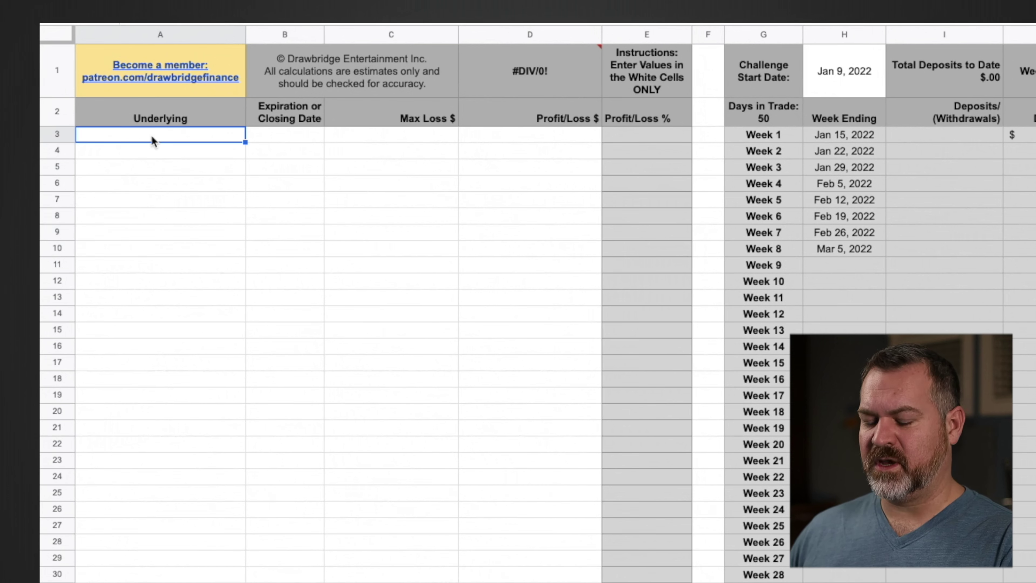
pyautogui.write('AAL JAN7 #100K')
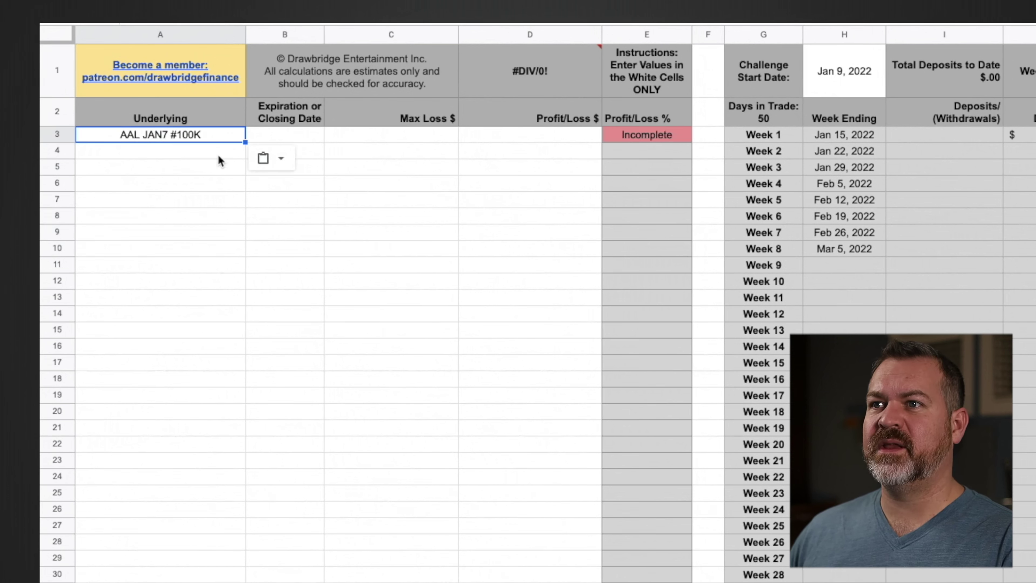
pyautogui.click(143, 152)
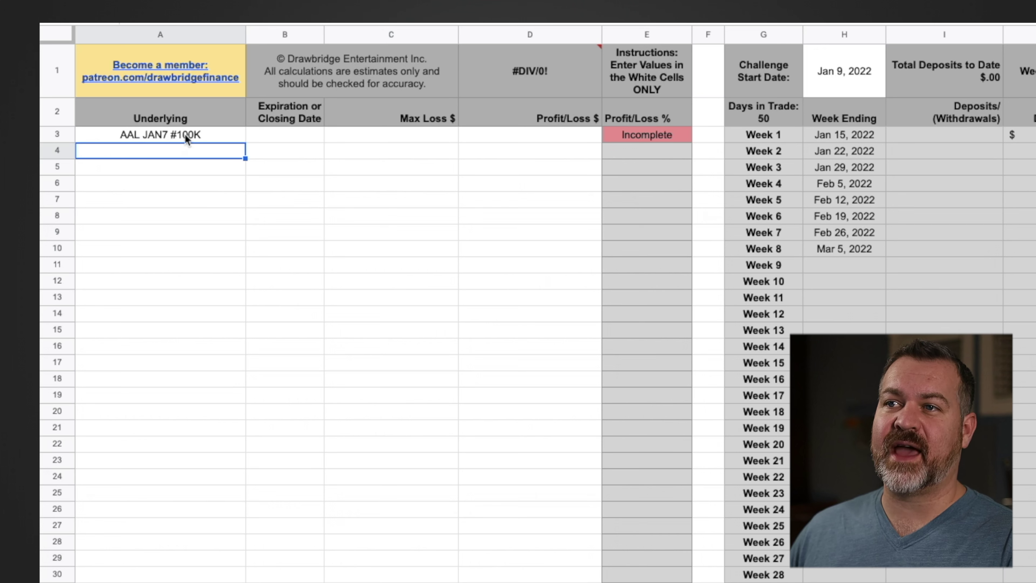
# Set the AAL trade's closing date to Jan 14, 2022 and its max loss to 280.
pyautogui.click(289, 136)
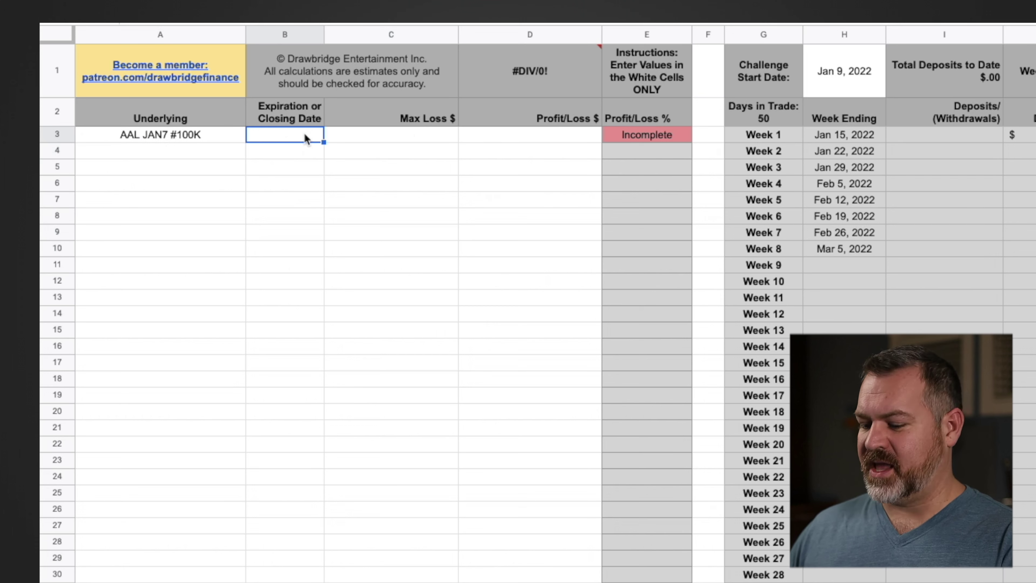
pyautogui.write('3')
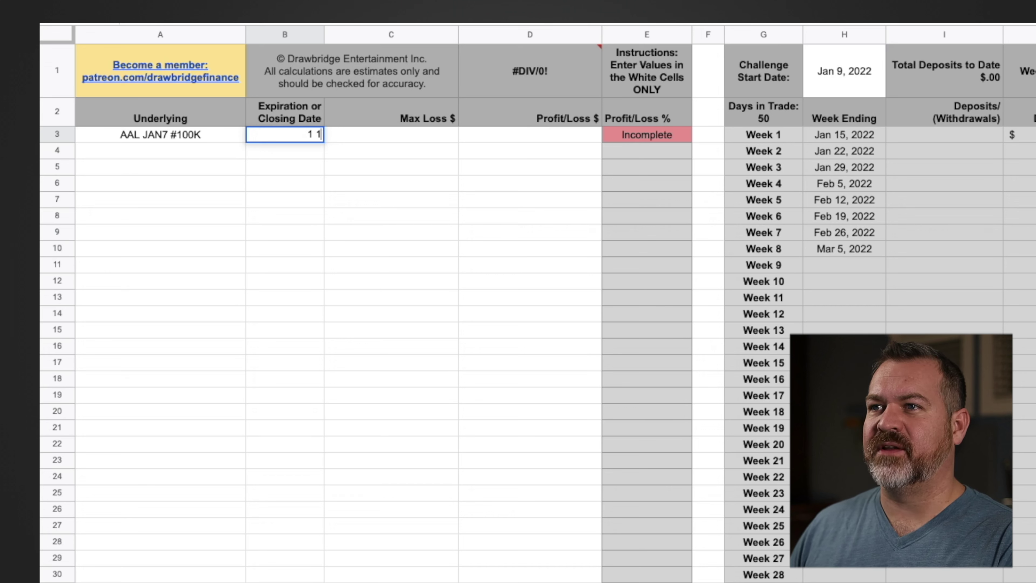
pyautogui.write('4')
pyautogui.press('Return')
pyautogui.click(401, 137)
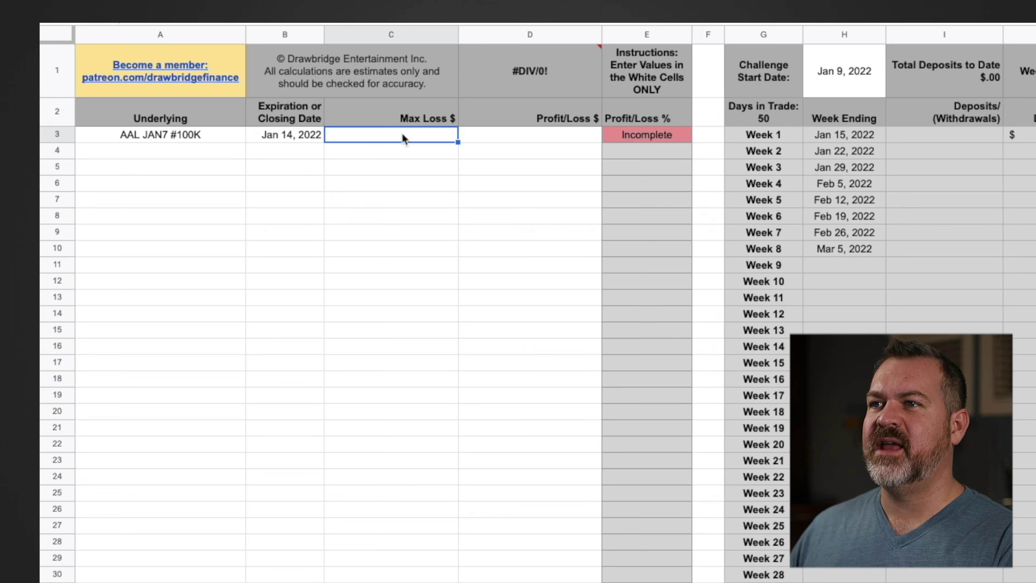
pyautogui.write('280')
pyautogui.press('Return')
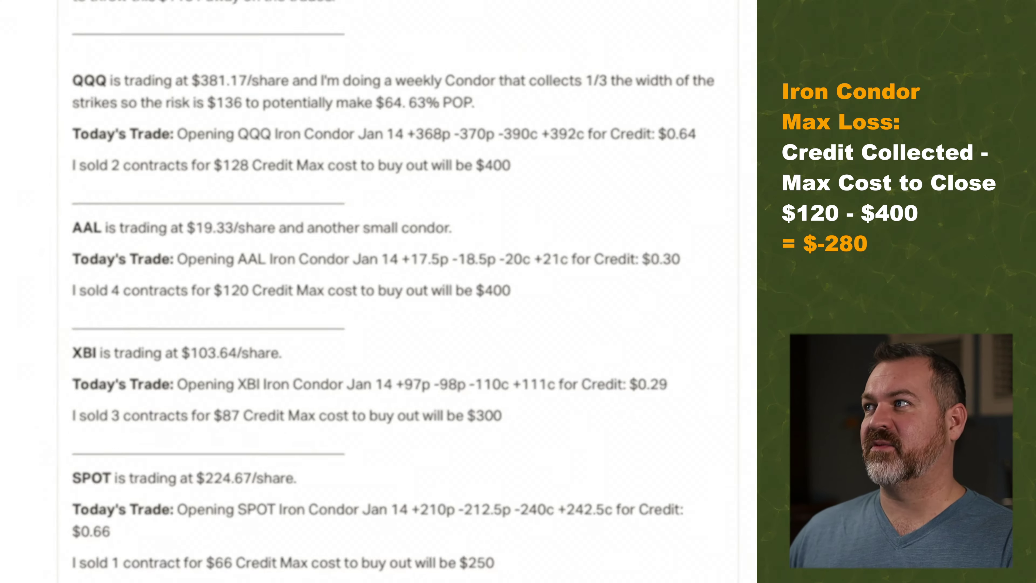
# Enter a profit/loss of 59.20 for the AAL trade in cell D3.
pyautogui.scroll(10, 381, 241)
pyautogui.click(272, 441)
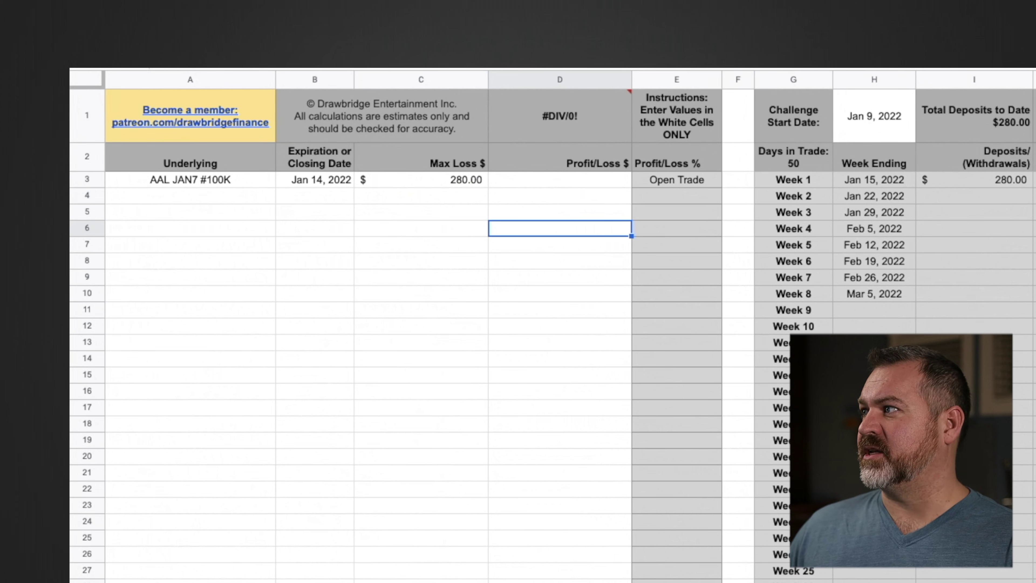
pyautogui.click(562, 182)
pyautogui.write('59.20')
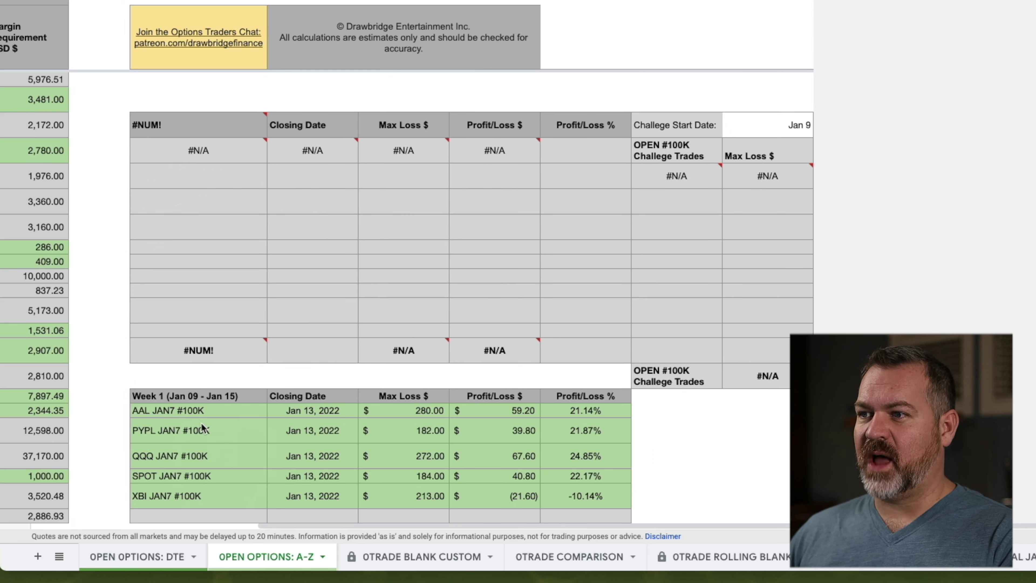
# Copy the five Week 1 trades from the OPEN OPTIONS: A-Z sheet and paste them into the record sheet from cell A3.
pyautogui.click(191, 415)
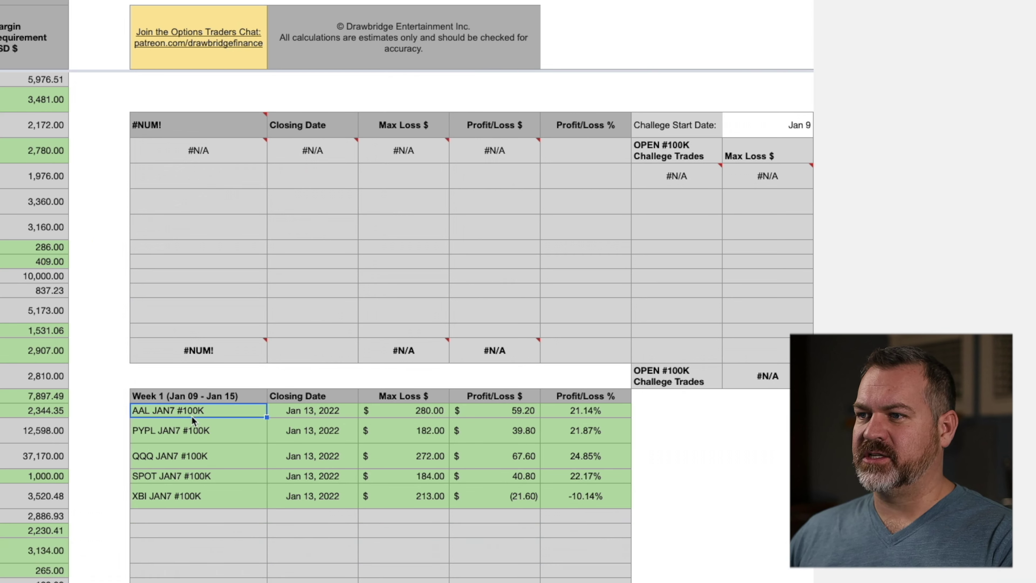
pyautogui.keyDown('shift'); pyautogui.click(512, 503); pyautogui.keyUp('shift')
pyautogui.hotkey('ctrl', 'c')
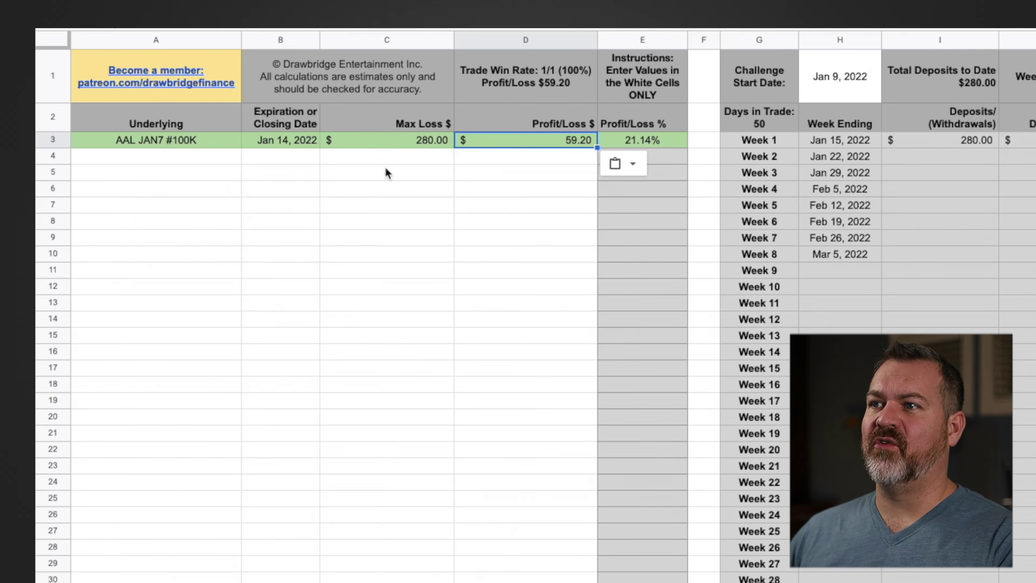
pyautogui.click(273, 174)
pyautogui.click(155, 139)
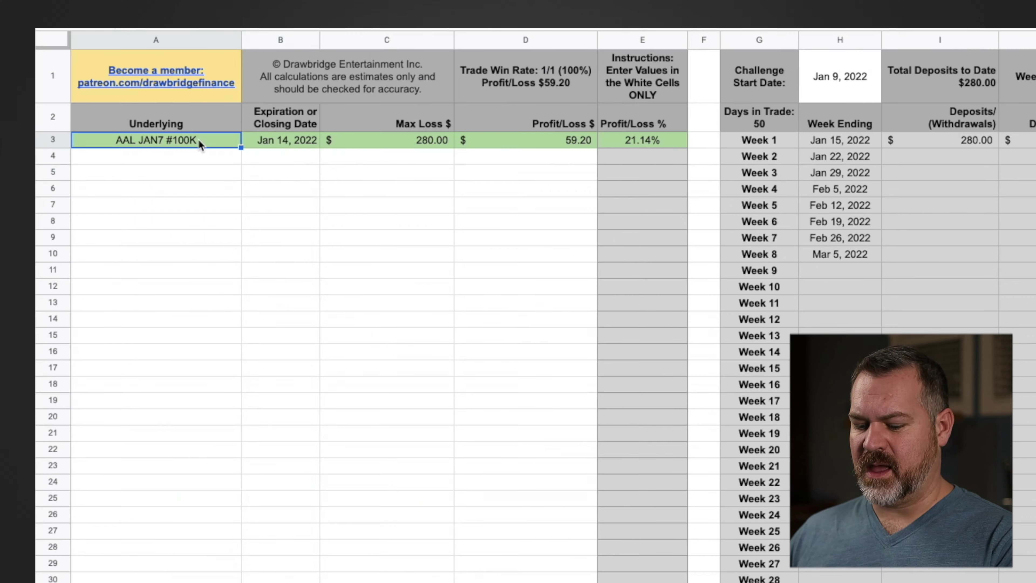
pyautogui.hotkey('ctrl', 'v')
pyautogui.click(279, 285)
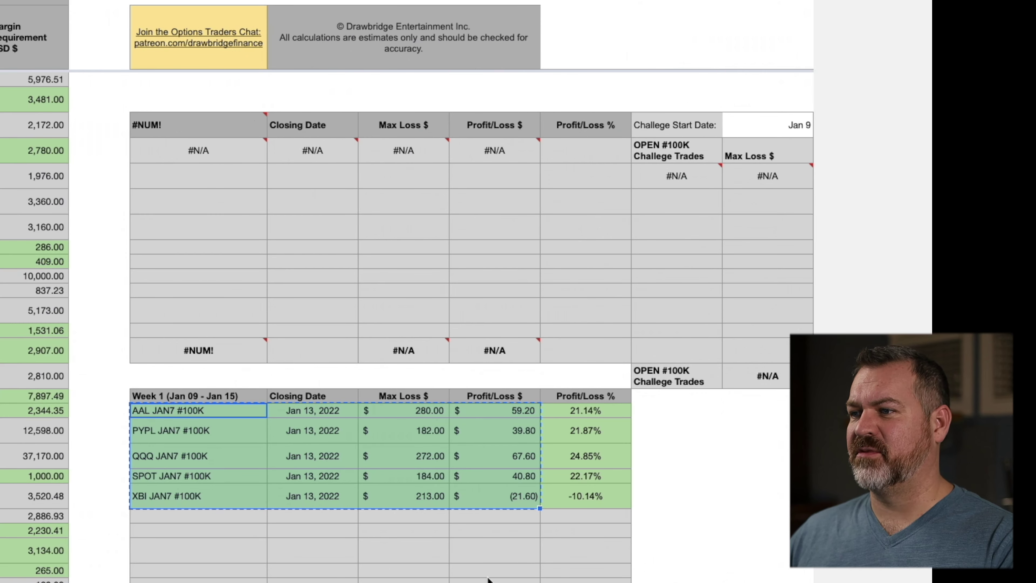
# Copy the five Week 2 trades from the OPEN OPTIONS: A-Z sheet and paste them into the record sheet from cell A8.
pyautogui.scroll(-7, 488, 578)
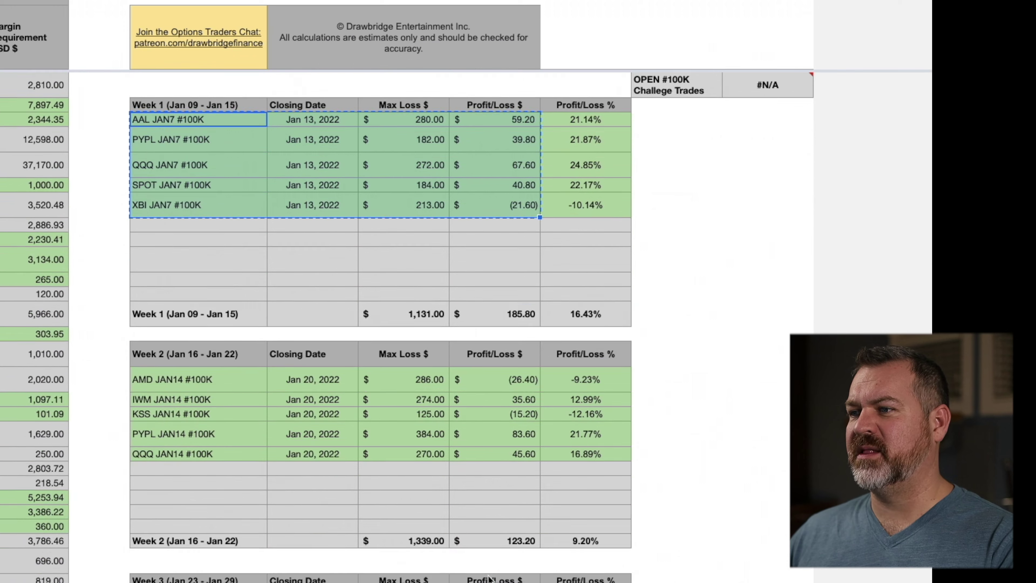
pyautogui.moveTo(172, 385); pyautogui.dragTo(512, 461)
pyautogui.hotkey('ctrl', 'c')
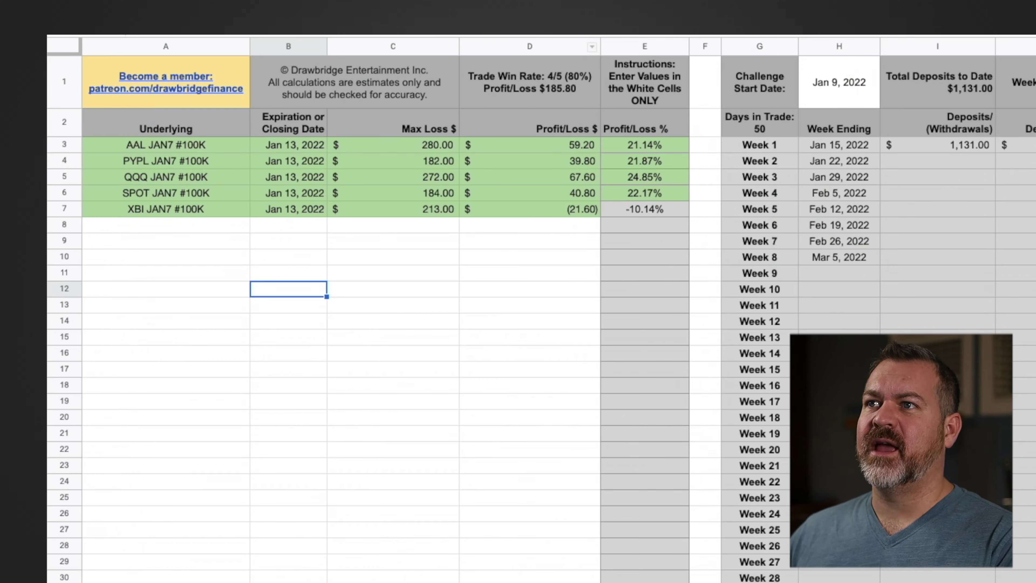
pyautogui.click(159, 220)
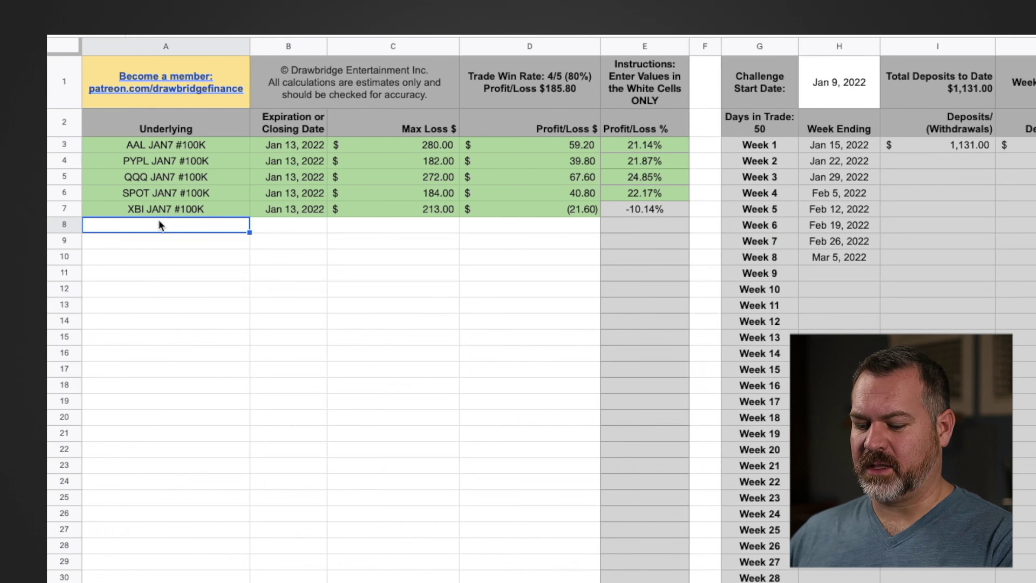
pyautogui.hotkey('ctrl', 'v')
pyautogui.click(224, 291)
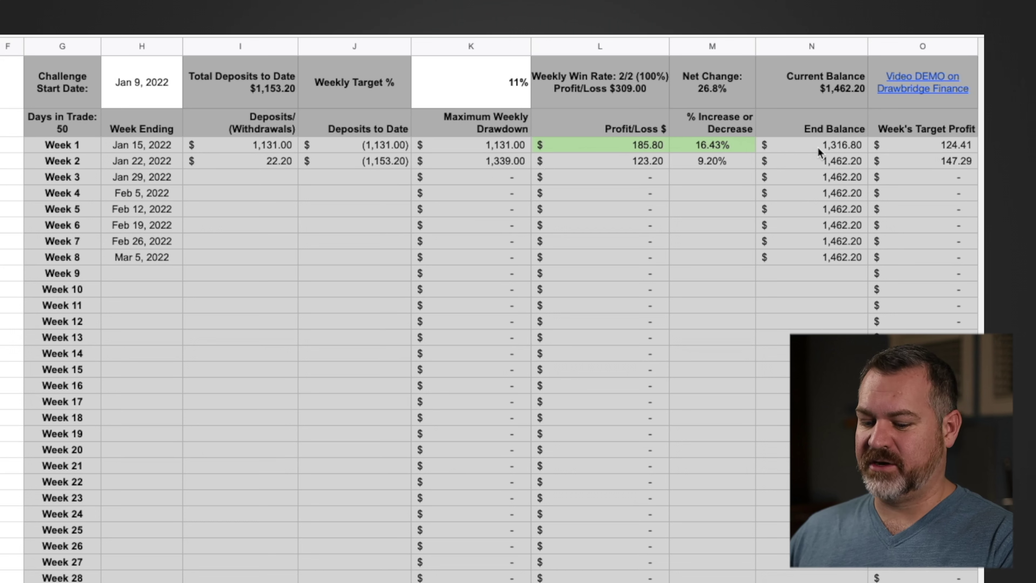
# Review the weekly profit/loss and end balance figures in the record sheet.
pyautogui.moveTo(819, 148); pyautogui.dragTo(531, 164)
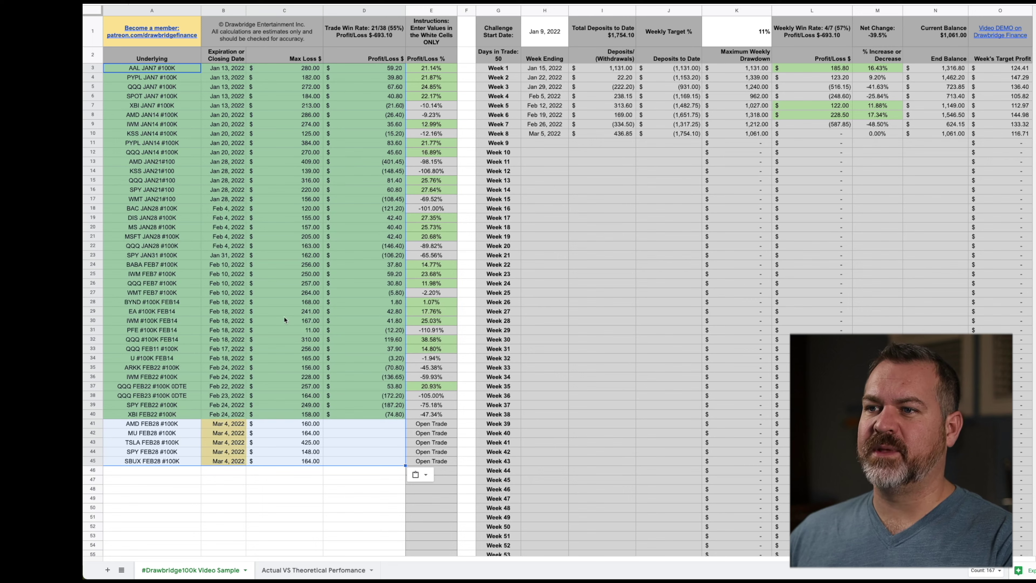
pyautogui.click(284, 321)
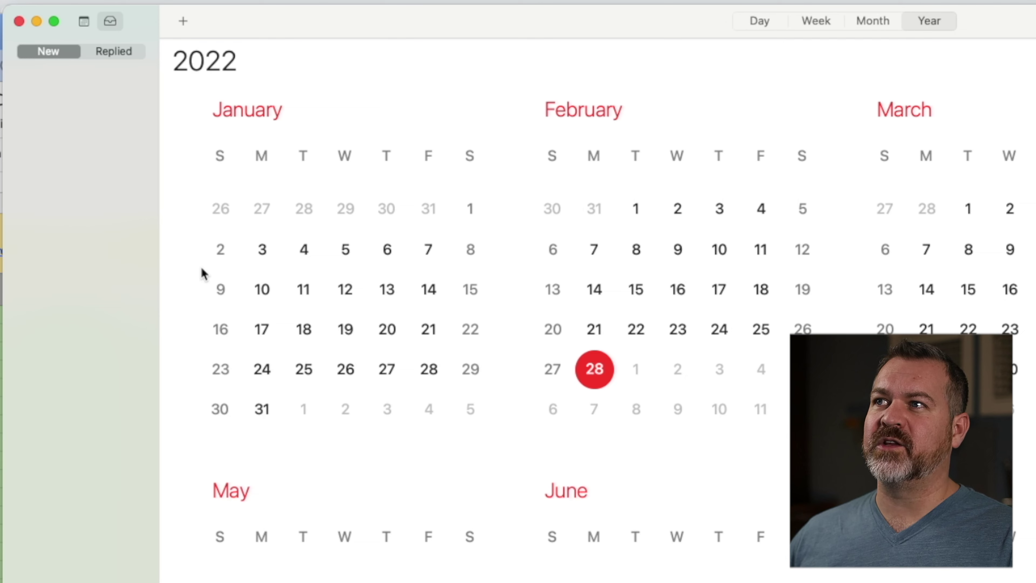
# Compare the weeks in the Calendar app with the weekly trade tables, and inspect the challenge start date and weekly target cells.
pyautogui.moveTo(202, 268)
pyautogui.mouseDown()
pyautogui.moveTo(444, 324)
pyautogui.moveTo(498, 313)
pyautogui.mouseUp()
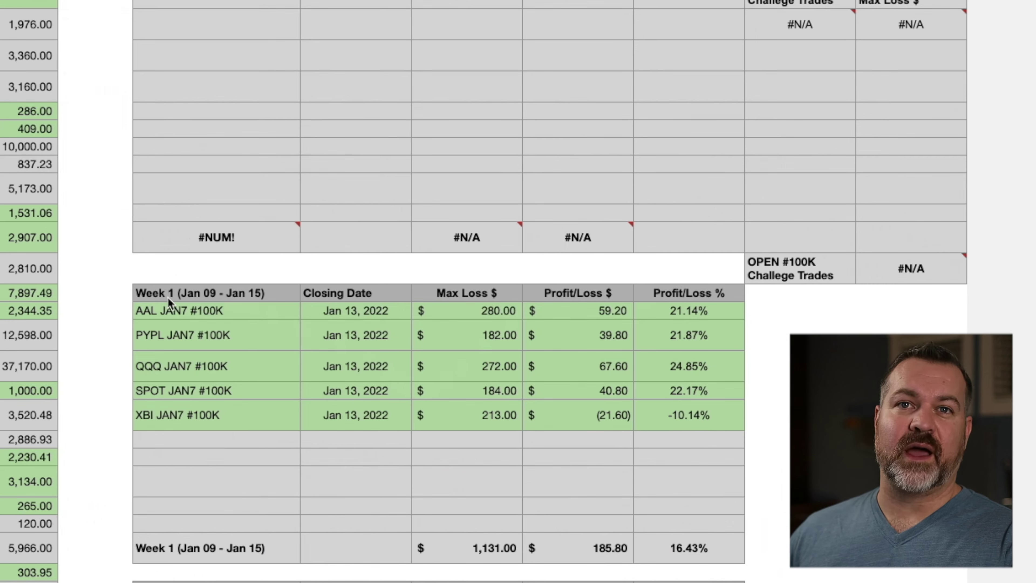
pyautogui.scroll(-10, 220, 374)
pyautogui.scroll(-4, 225, 386)
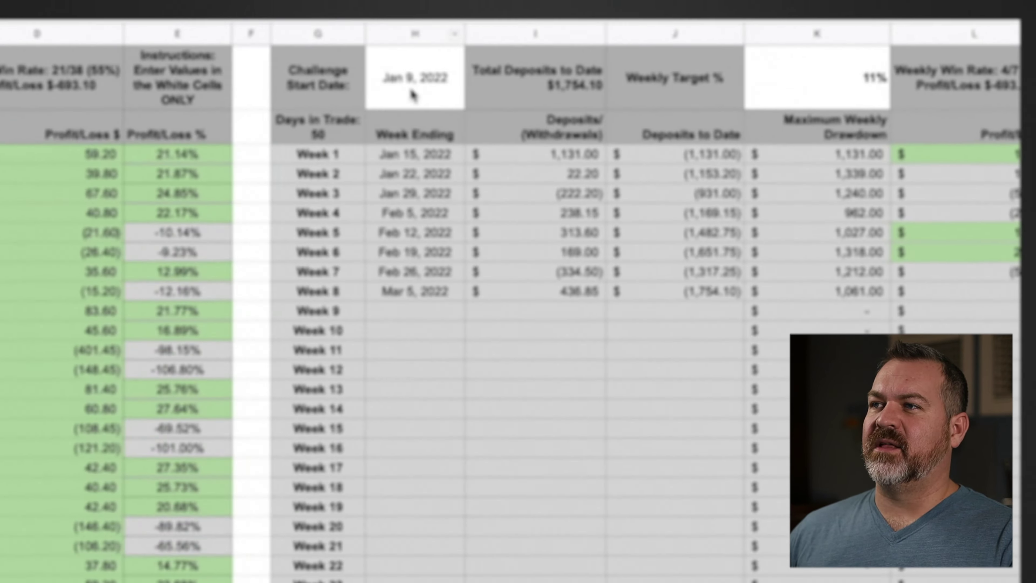
pyautogui.click(628, 56)
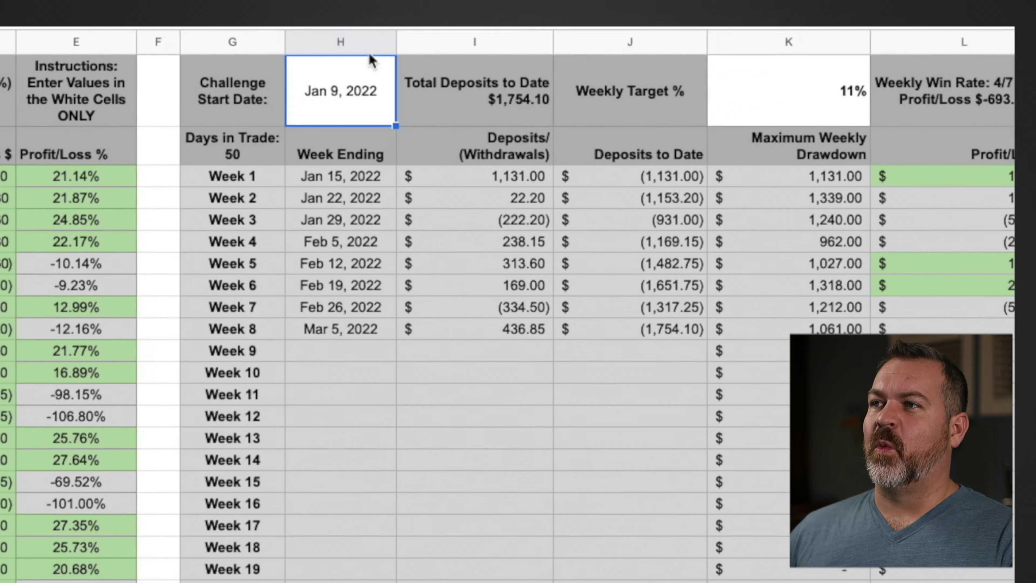
pyautogui.click(775, 100)
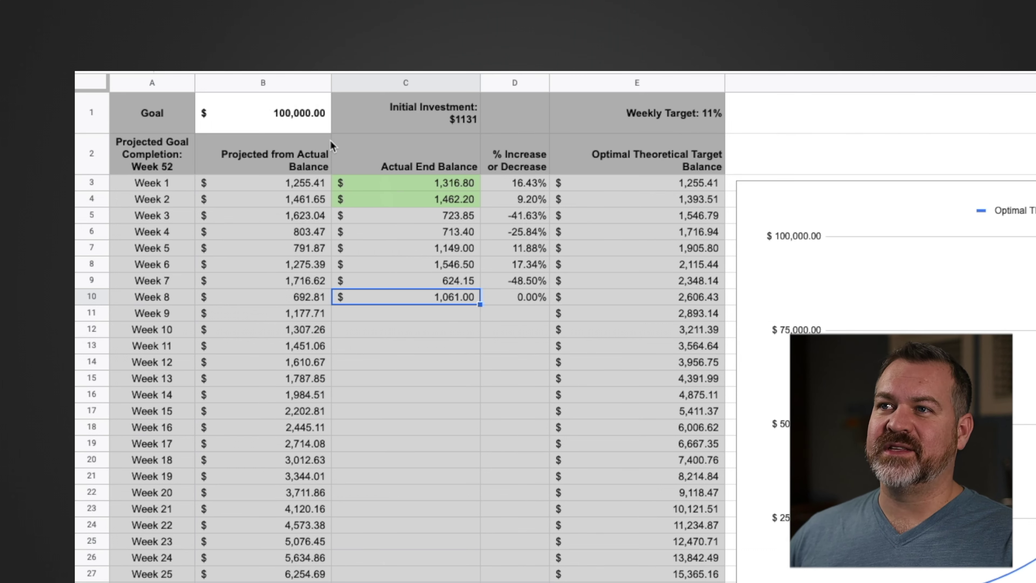
# Set the goal in cell B1 of the Actual VS Theoretical Performance sheet to 1,000,000.
pyautogui.click(292, 120)
pyautogui.write('1,000,0')
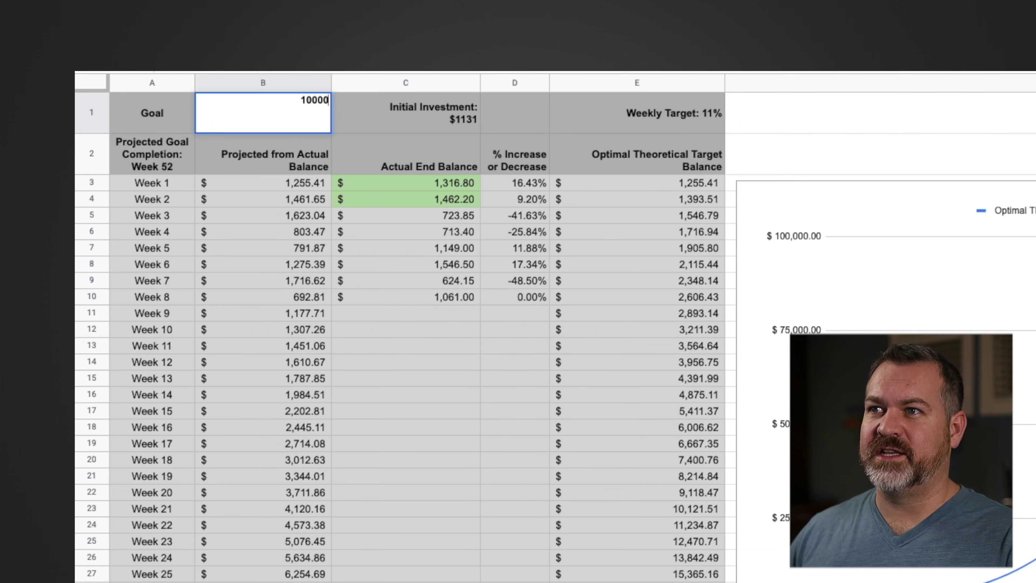
pyautogui.write('00')
pyautogui.press('Return')
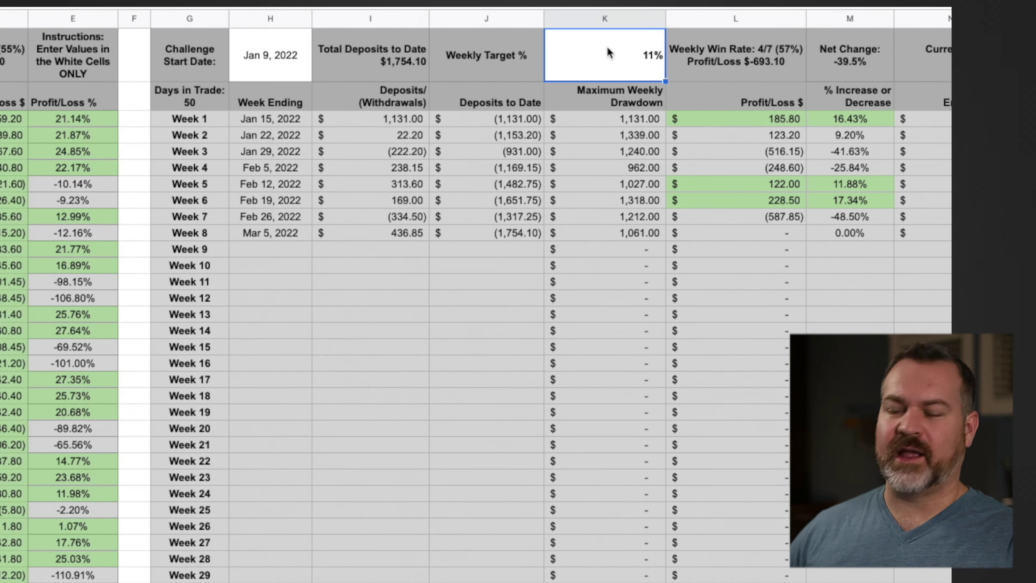
# Try weekly targets of 2% and 100% in cell K1 and check the projections in the Actual VS Theoretical Performance sheet.
pyautogui.write('2')
pyautogui.press('Return')
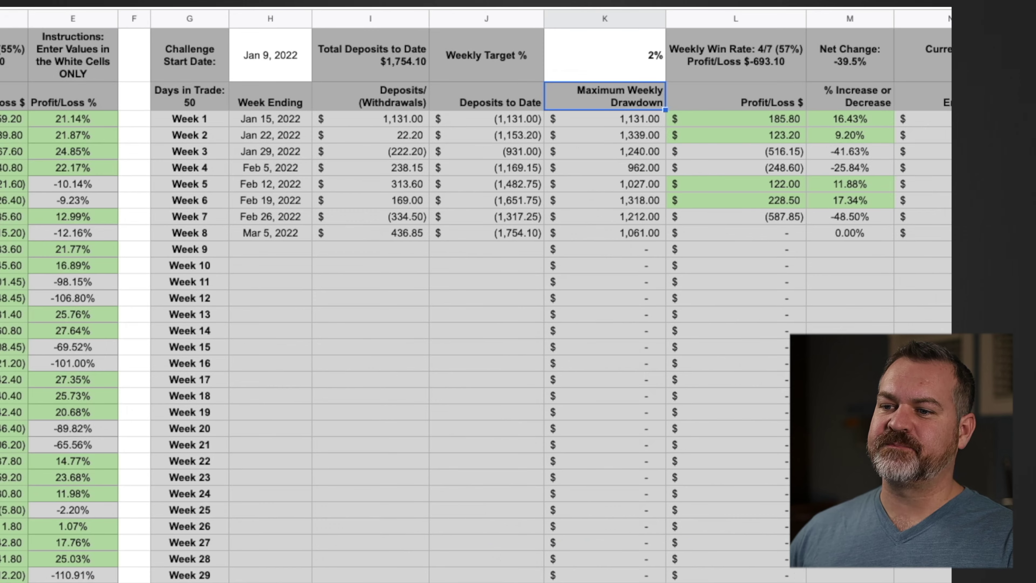
pyautogui.click(583, 62)
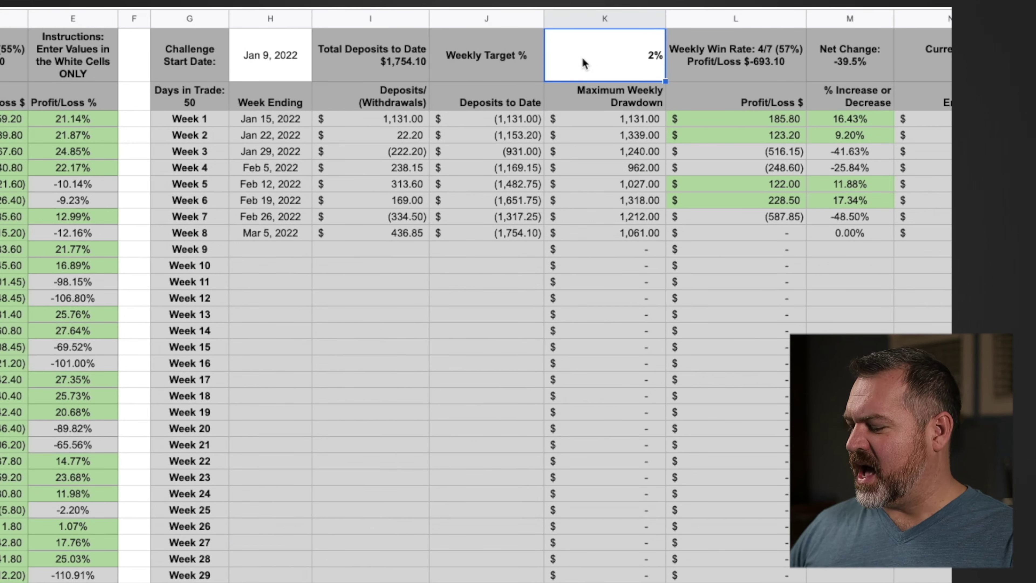
pyautogui.write('100')
pyautogui.press('Return')
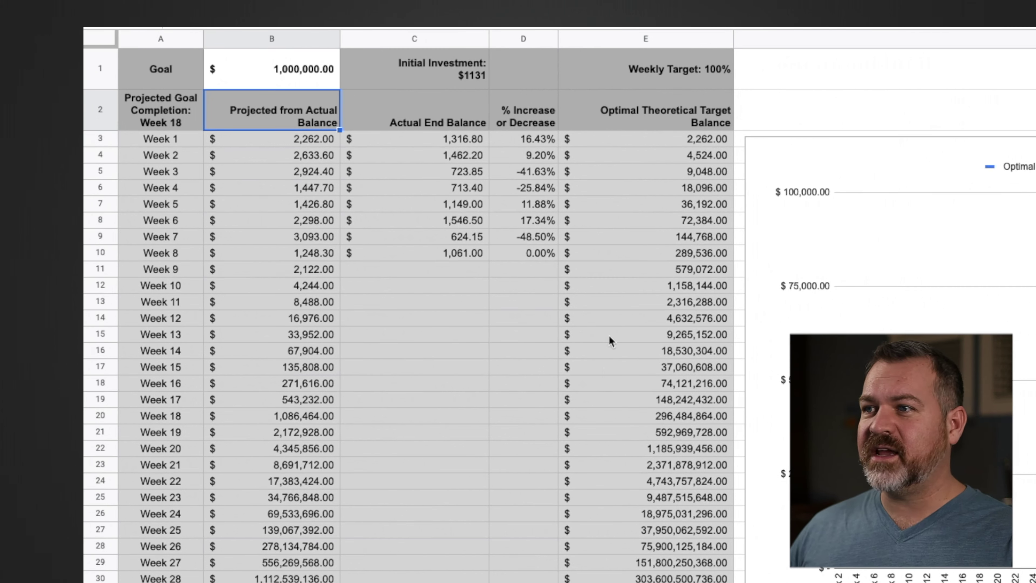
pyautogui.click(660, 451)
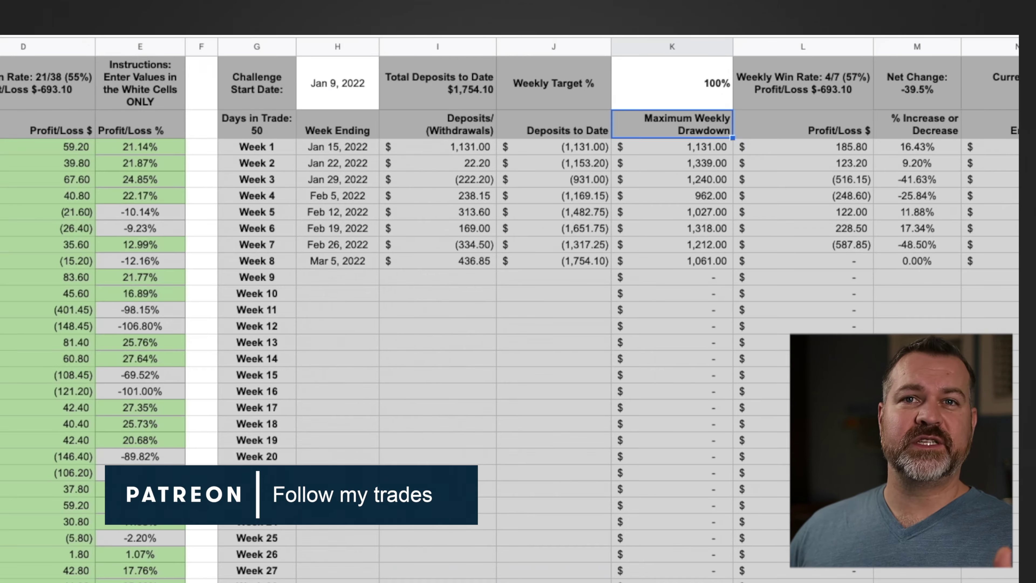
# Set the Weekly Target % in cell K1 of the record sheet to 11%.
pyautogui.click(679, 84)
pyautogui.write('11')
pyautogui.press('Return')
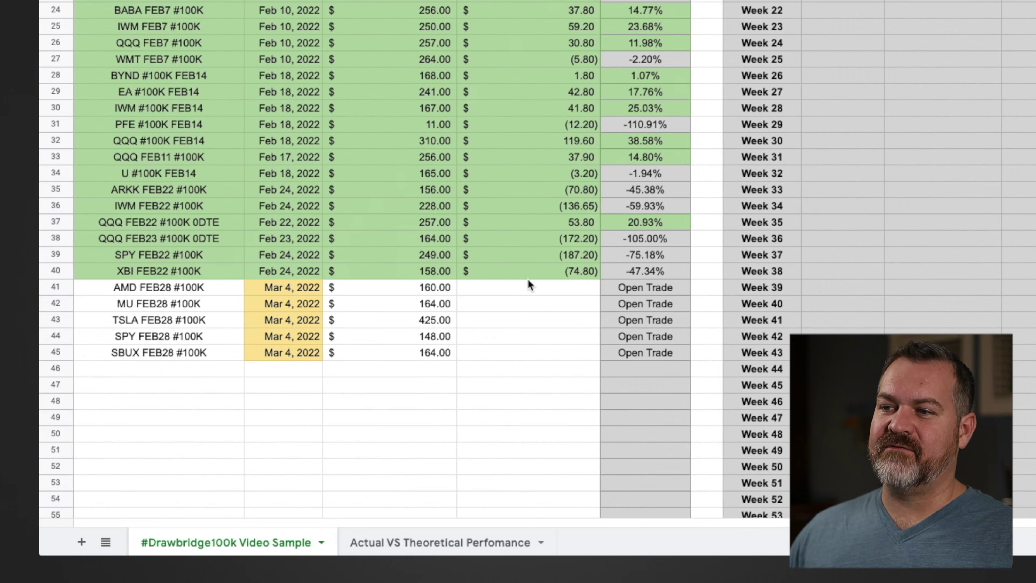
# Set the AMD FEB28 #100K trade's date in row 41 to Mar 3, 2022 and enter its profit as 40.
pyautogui.click(274, 286)
pyautogui.write('3')
pyautogui.press('Return')
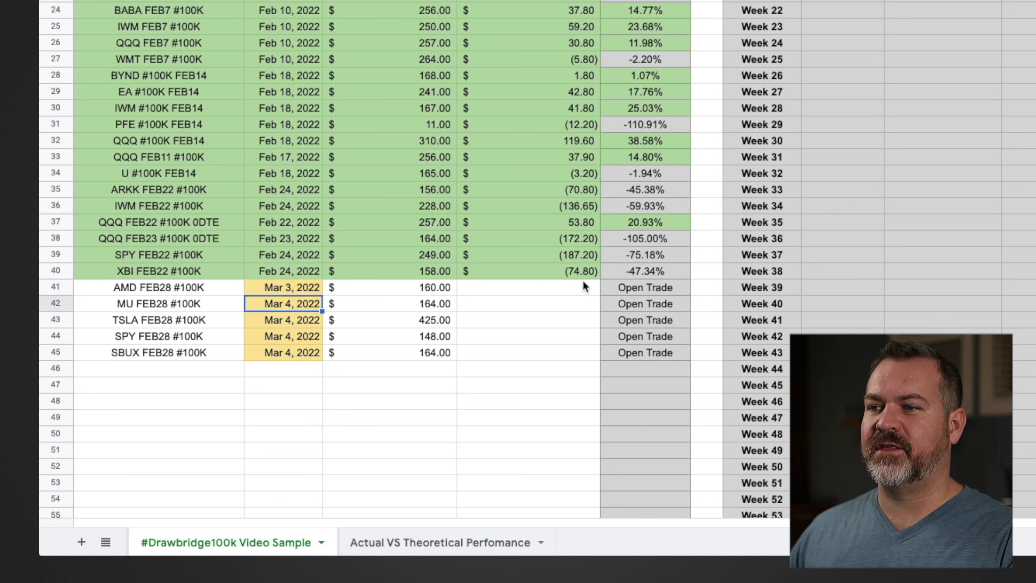
pyautogui.click(543, 289)
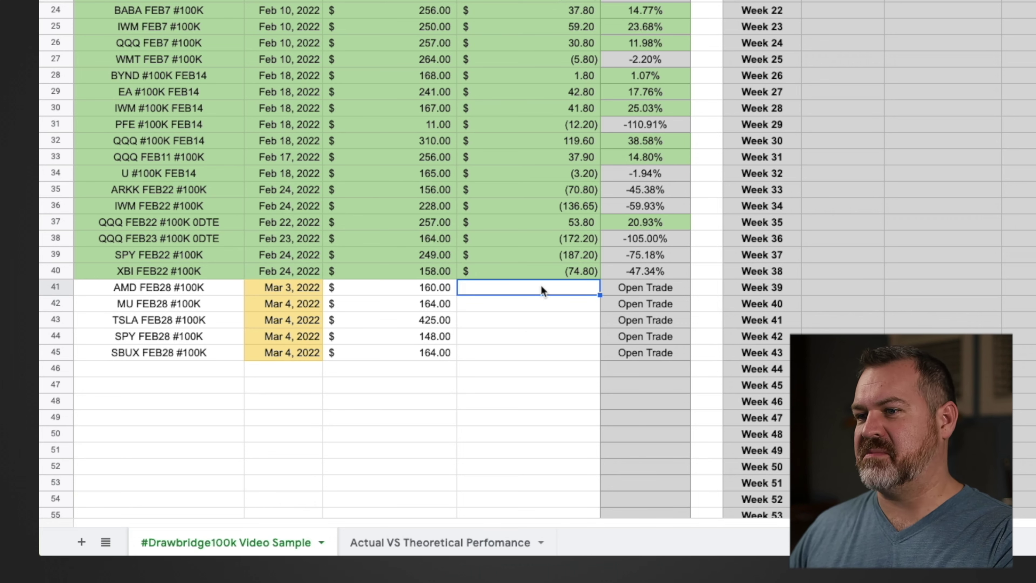
pyautogui.write('40')
pyautogui.press('Return')
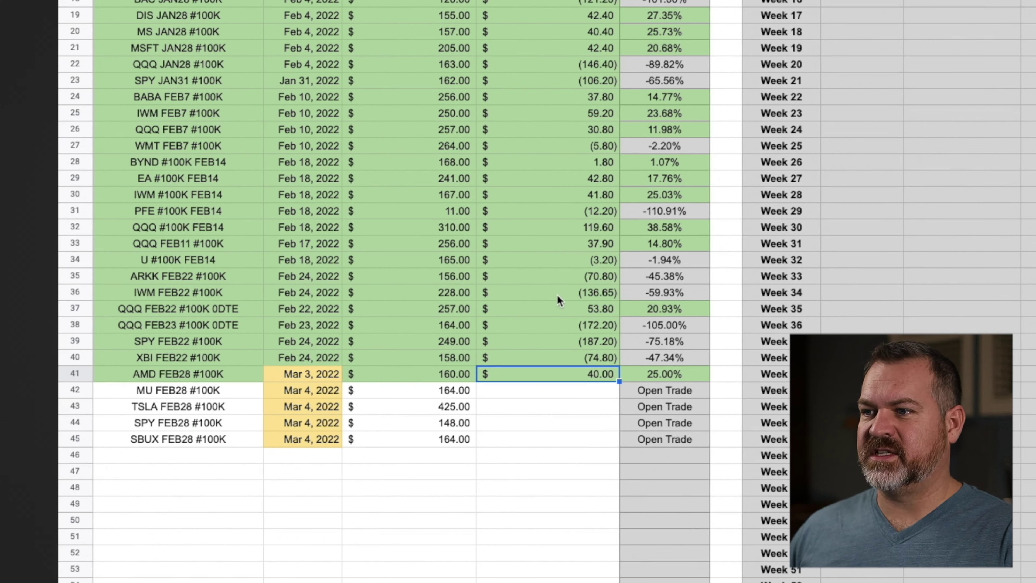
# Set the profit/loss of the IWM FEB22 #100K trade in row 36 to 5000.
pyautogui.click(561, 294)
pyautogui.write('5000')
pyautogui.press('Return')
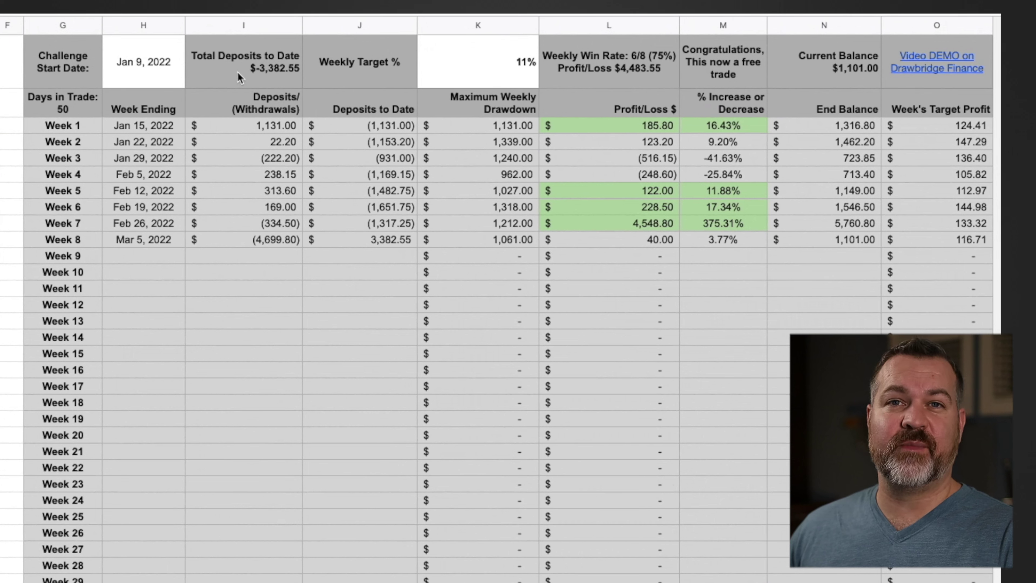
pyautogui.moveTo(74, 257)
pyautogui.mouseDown()
pyautogui.moveTo(223, 84)
pyautogui.moveTo(244, 82)
pyautogui.mouseUp()
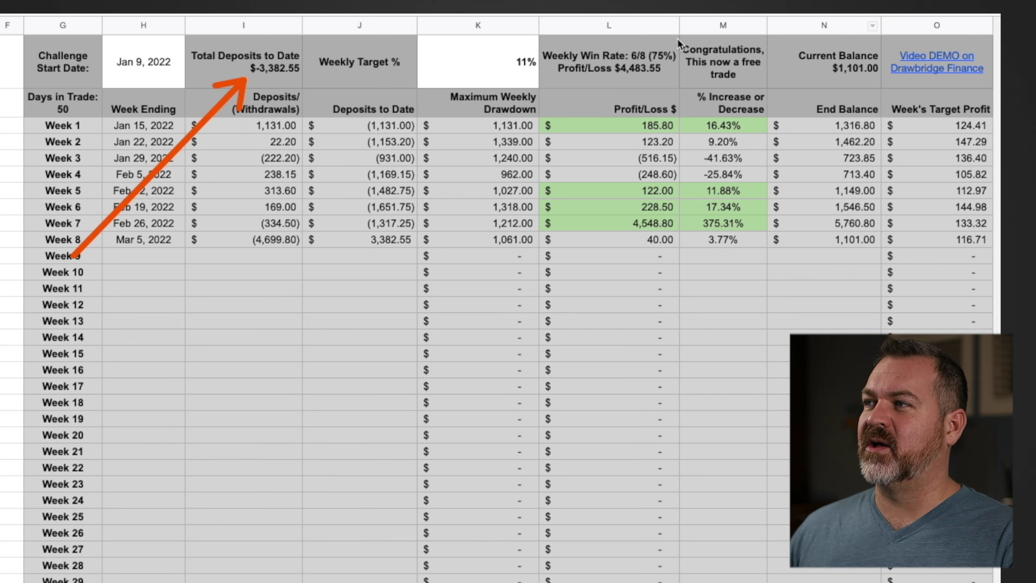
pyautogui.moveTo(677, 33)
pyautogui.mouseDown()
pyautogui.moveTo(709, 101)
pyautogui.moveTo(773, 95)
pyautogui.mouseUp()
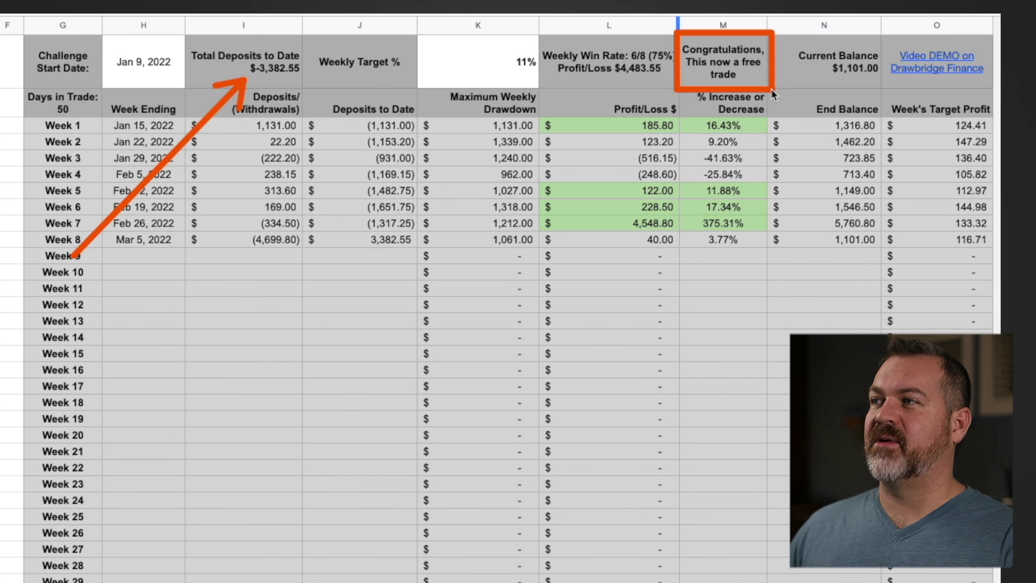